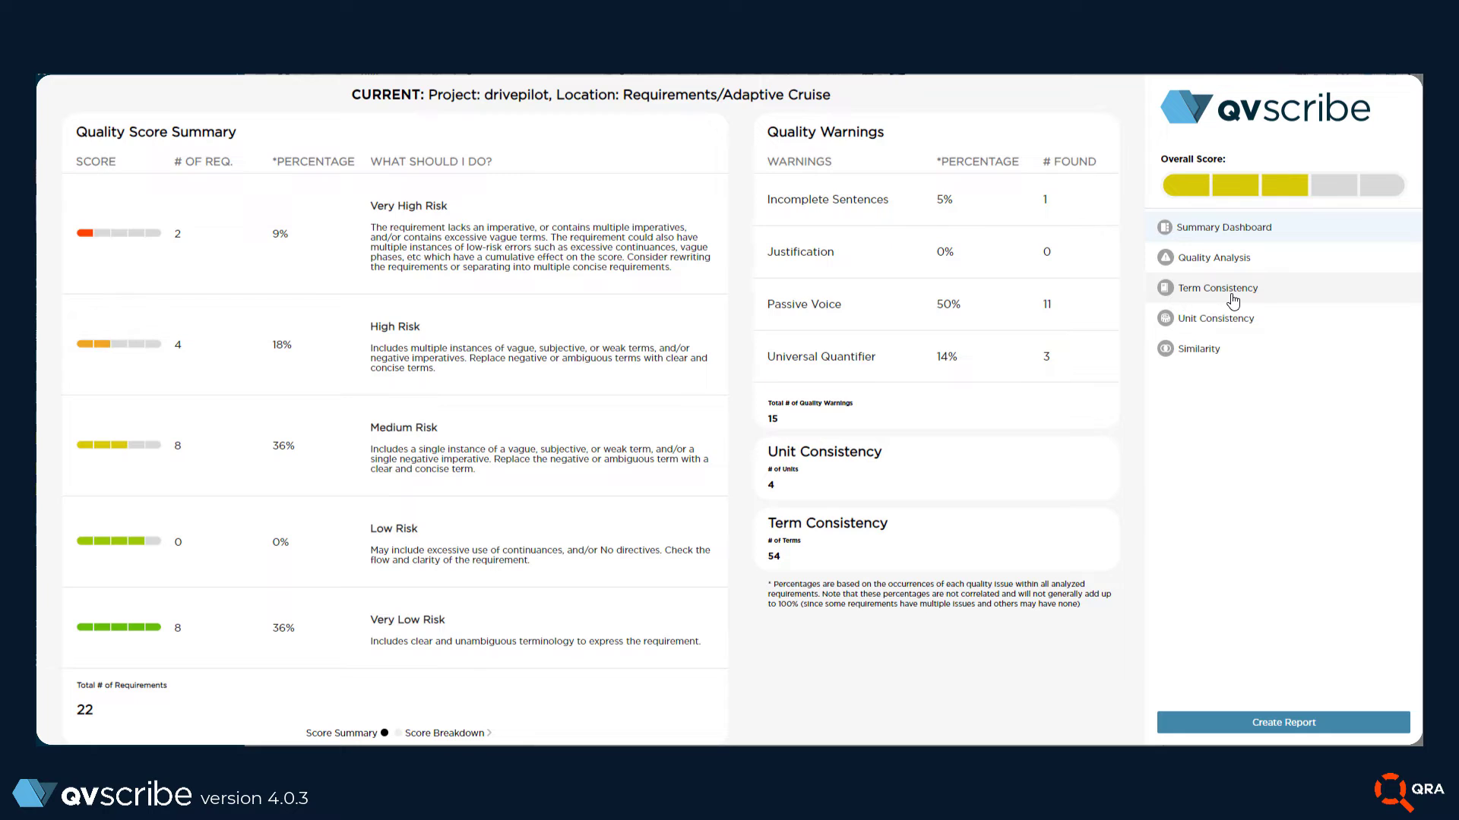
Show the Adaptive Cruise unit consistency table and its All / SI / inconsistent-with-SI filter options
left_click(1240, 321)
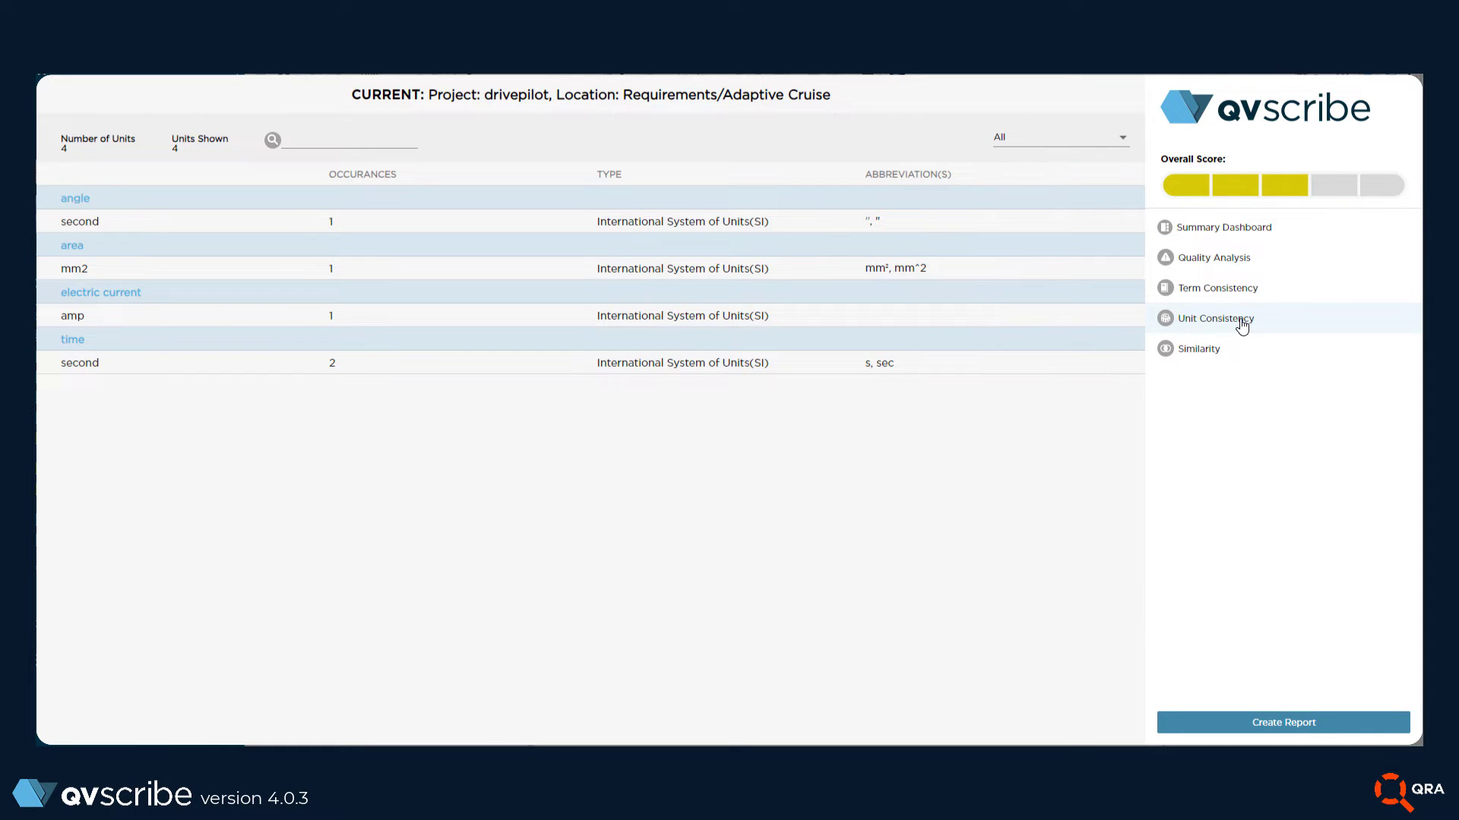
left_click(1123, 145)
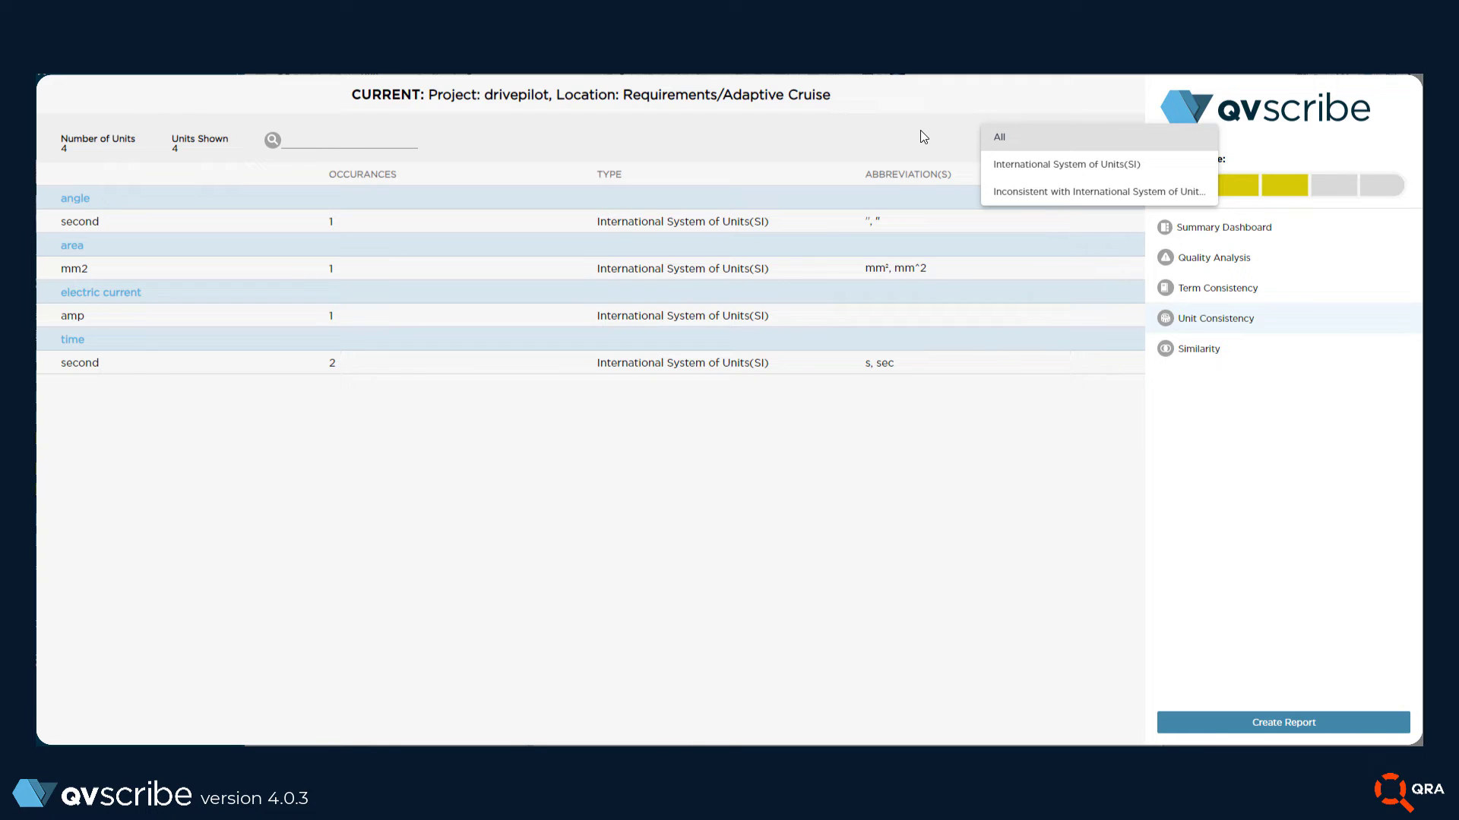
Close the unit-type filter list, leaving it on All with all four units shown
left_click(921, 132)
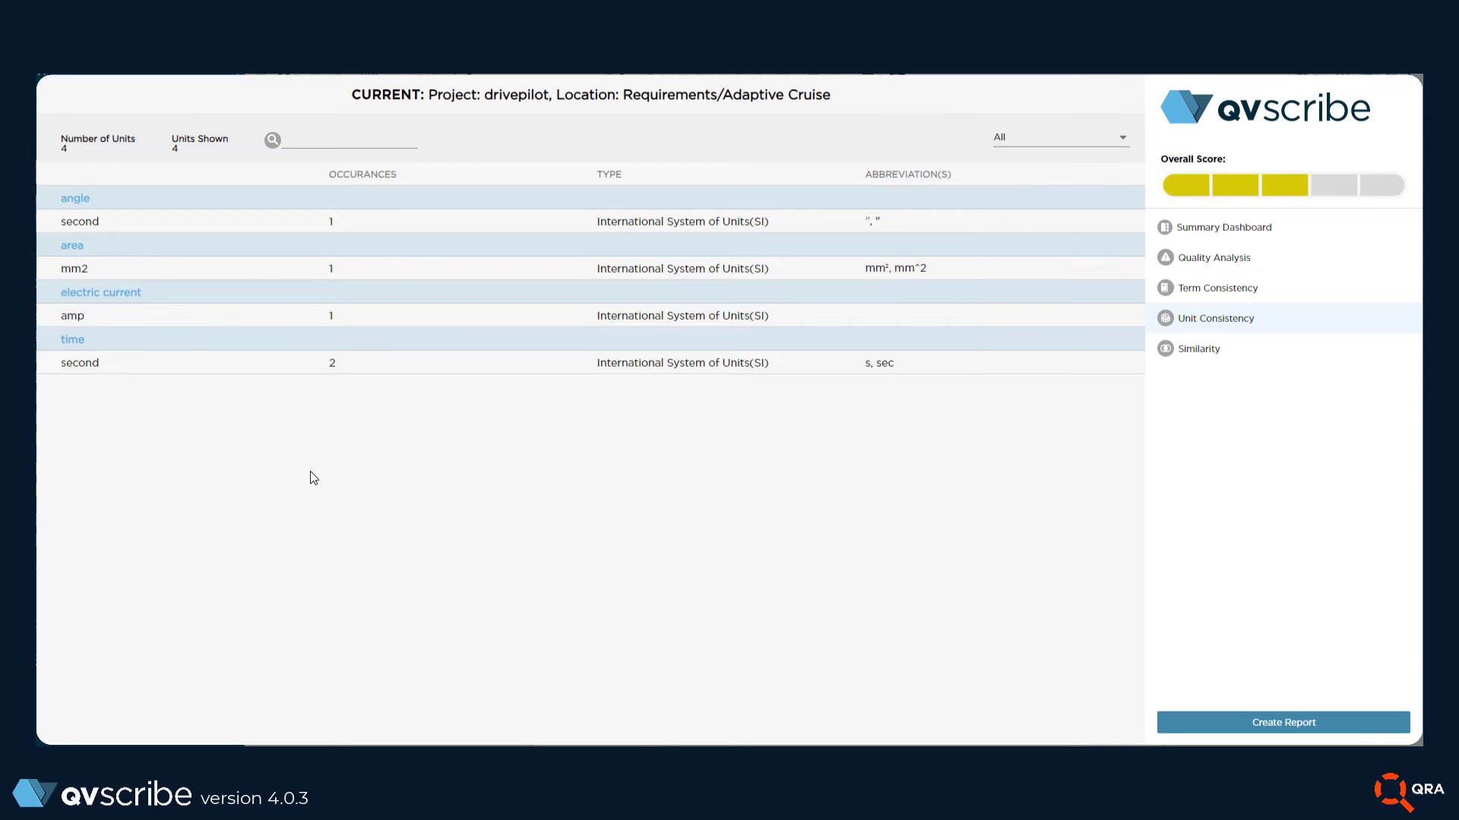
Review the two DP-577 requirements that use seconds, then return to the four-unit table
left_click(88, 223)
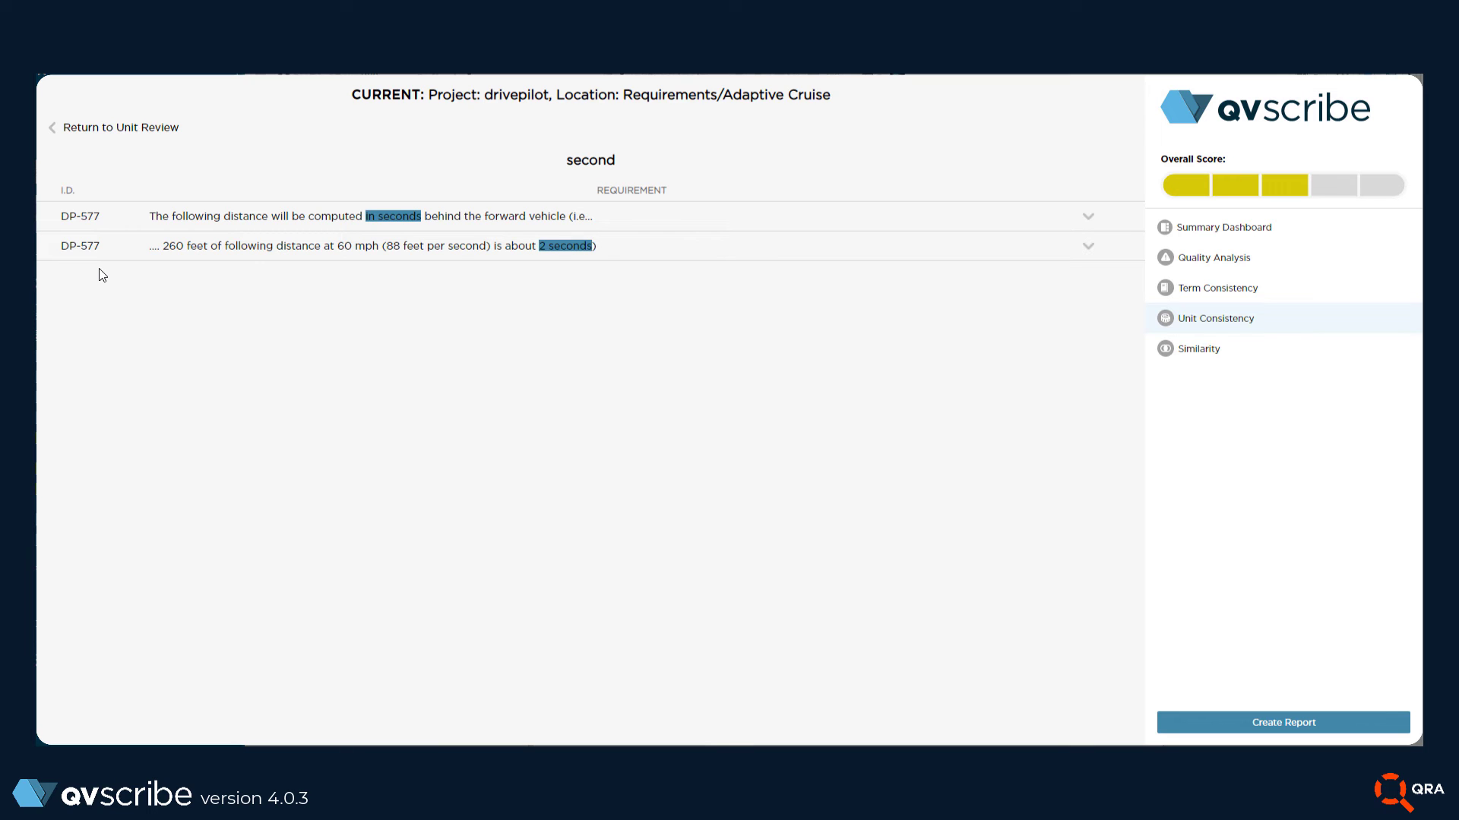
left_click(55, 127)
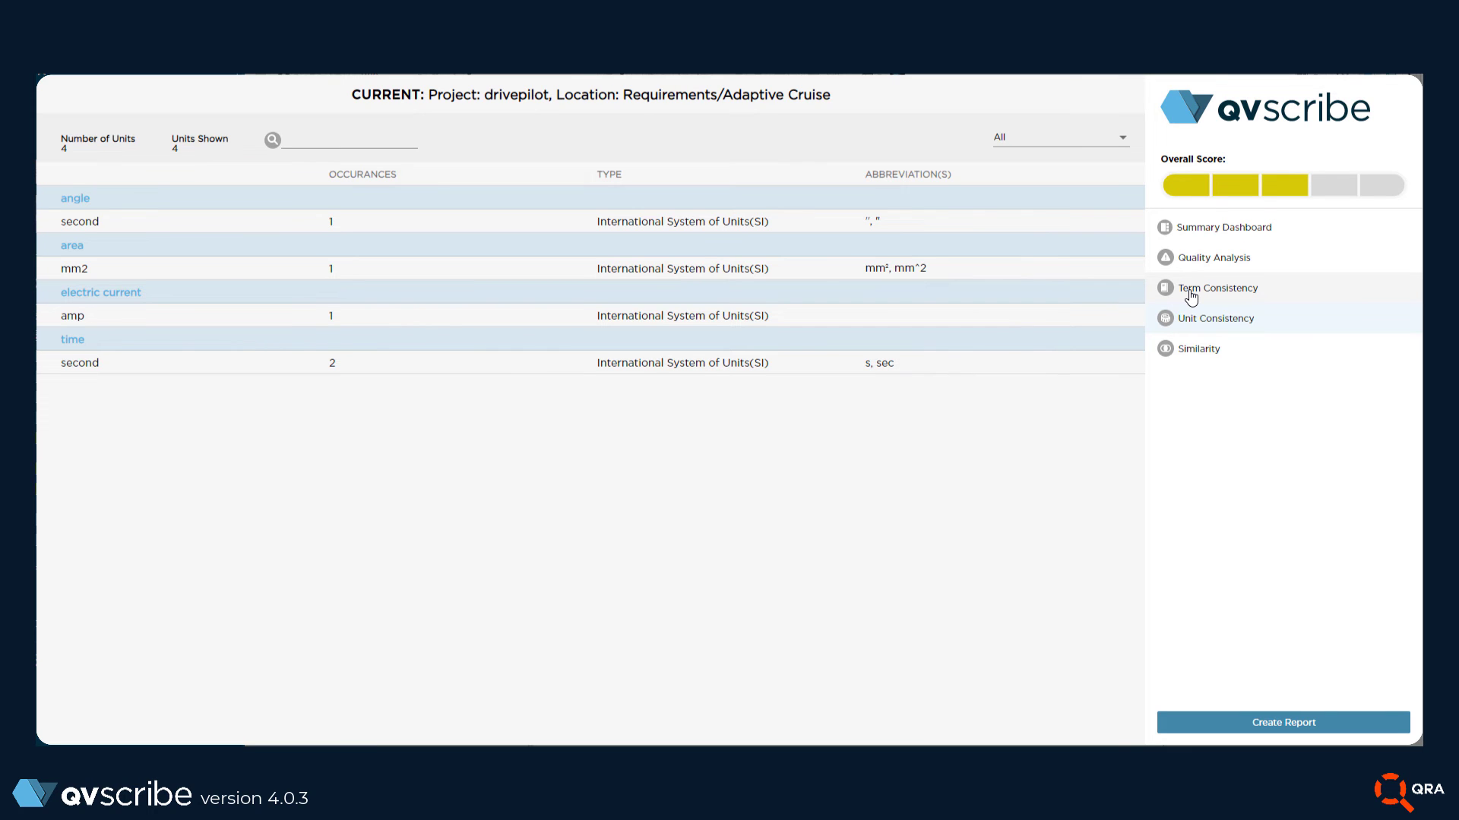
Search the Adaptive Cruise term consistency list for 'feet', then clear it to show all 54 terms
left_click(1191, 297)
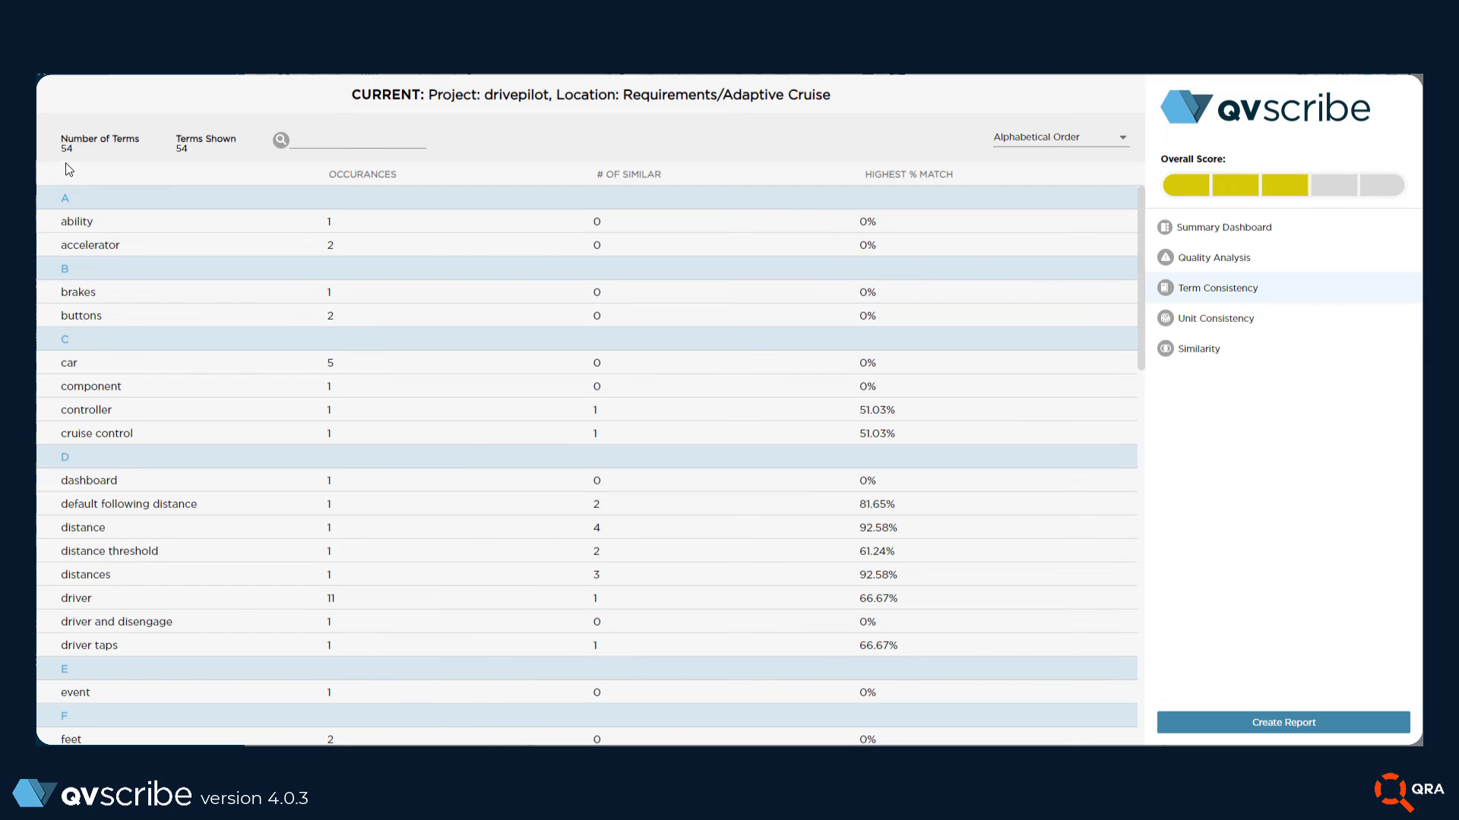
left_click(319, 139)
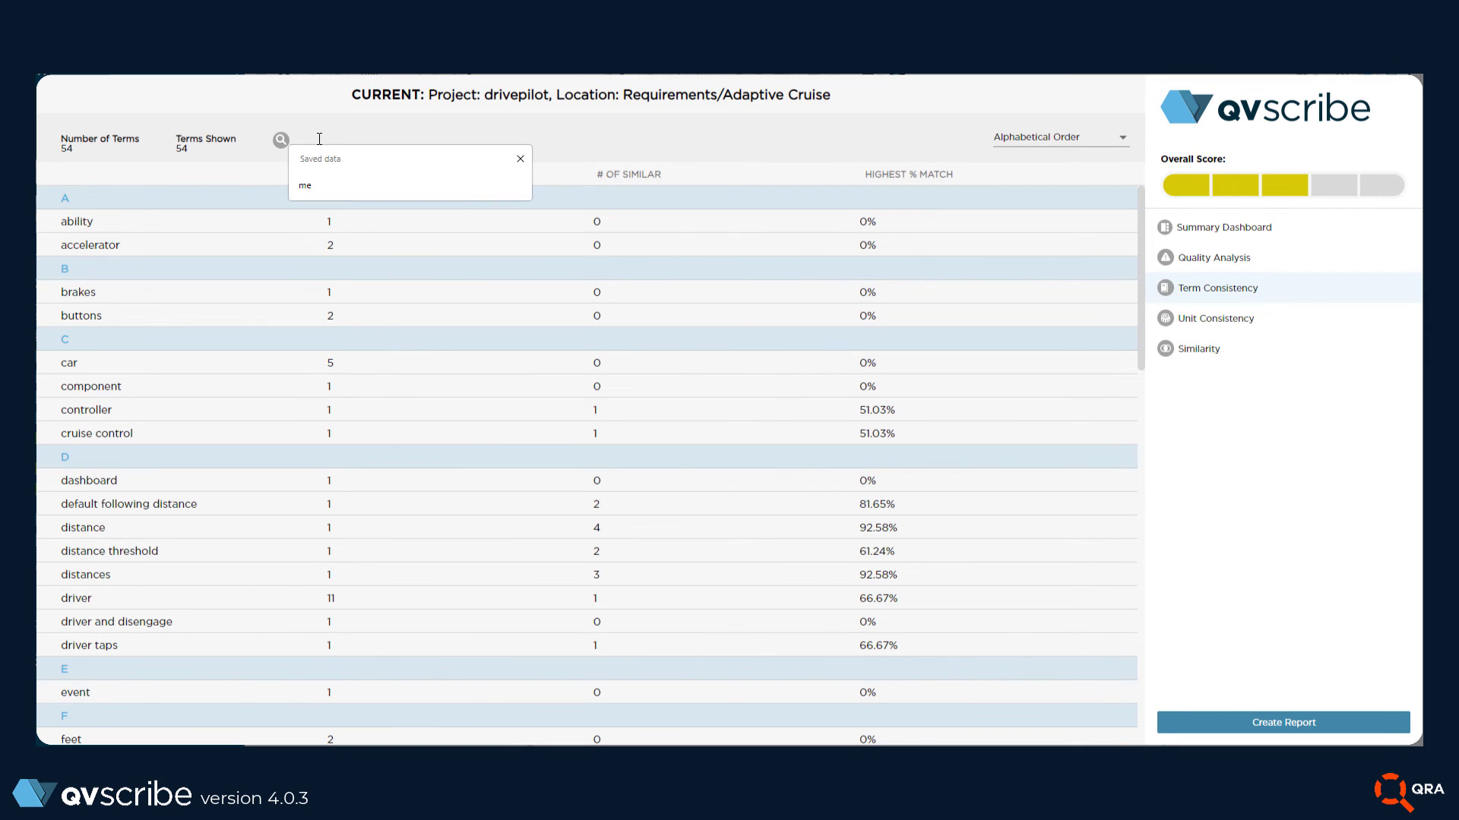
type("Feet")
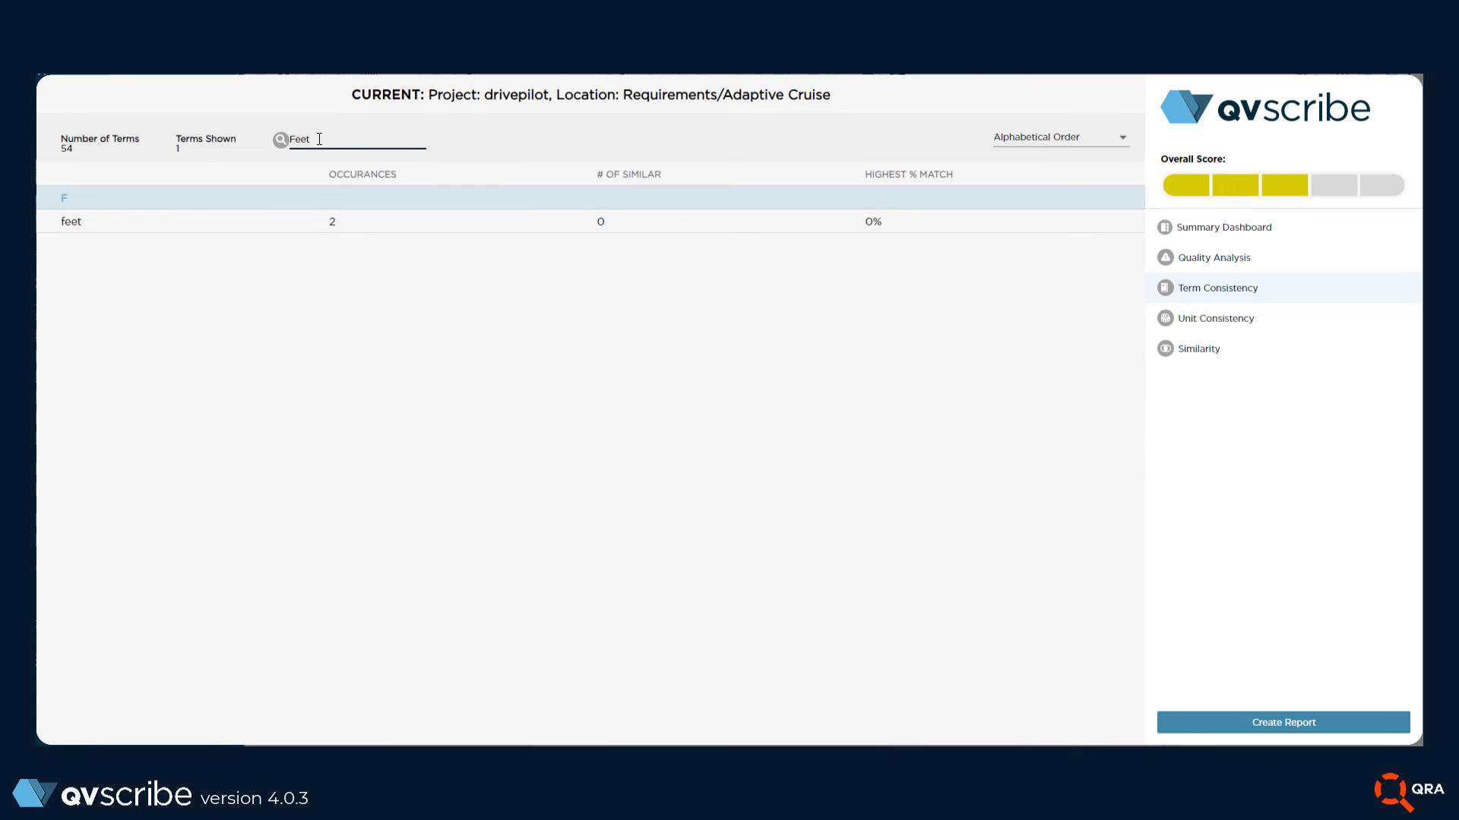
key("BackSpace")
key("BackSpace")
key("BackSpace")
key("BackSpace")
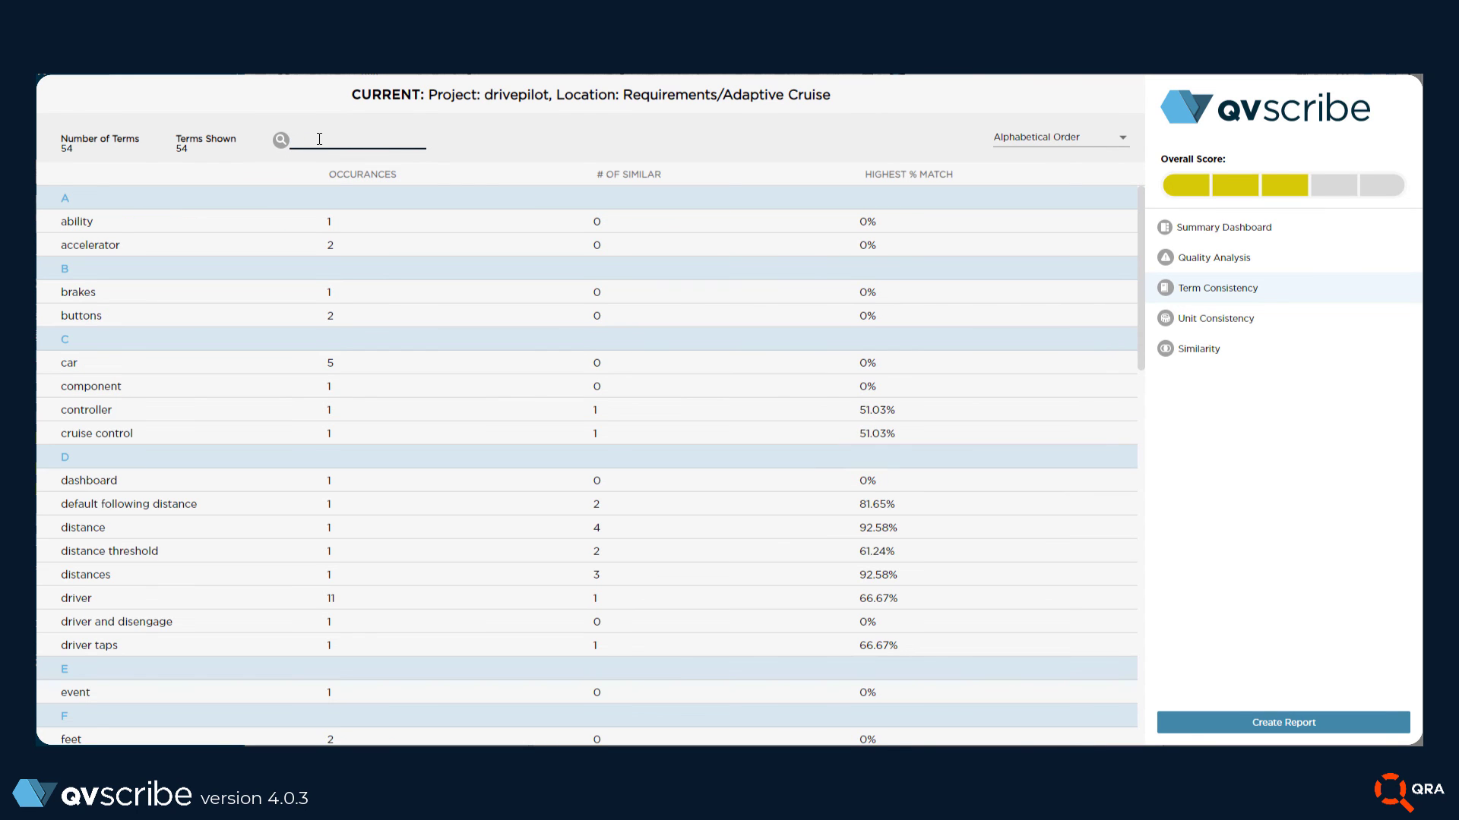